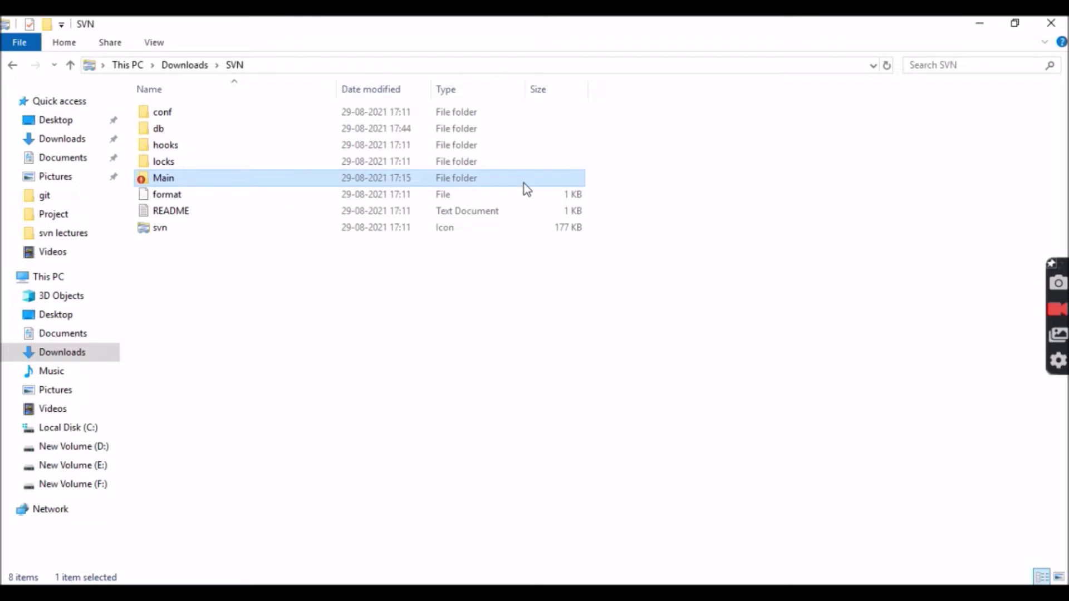
# Step: Browse the working copy down to the folder Main\core\src\main\java\com\aem\community\core\models
pyautogui.doubleClick(512, 121)
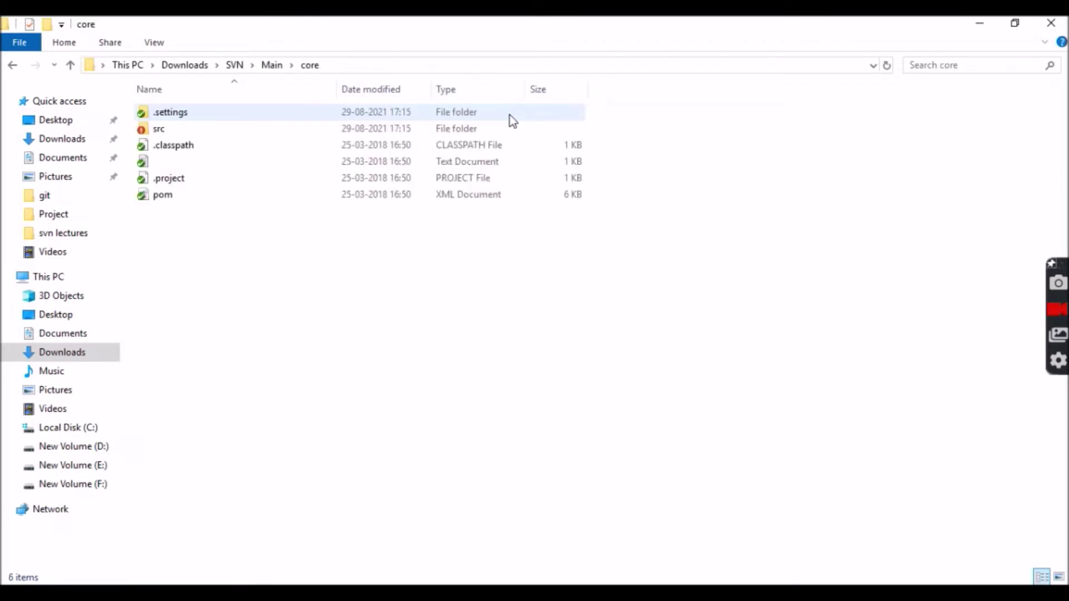
pyautogui.doubleClick(482, 129)
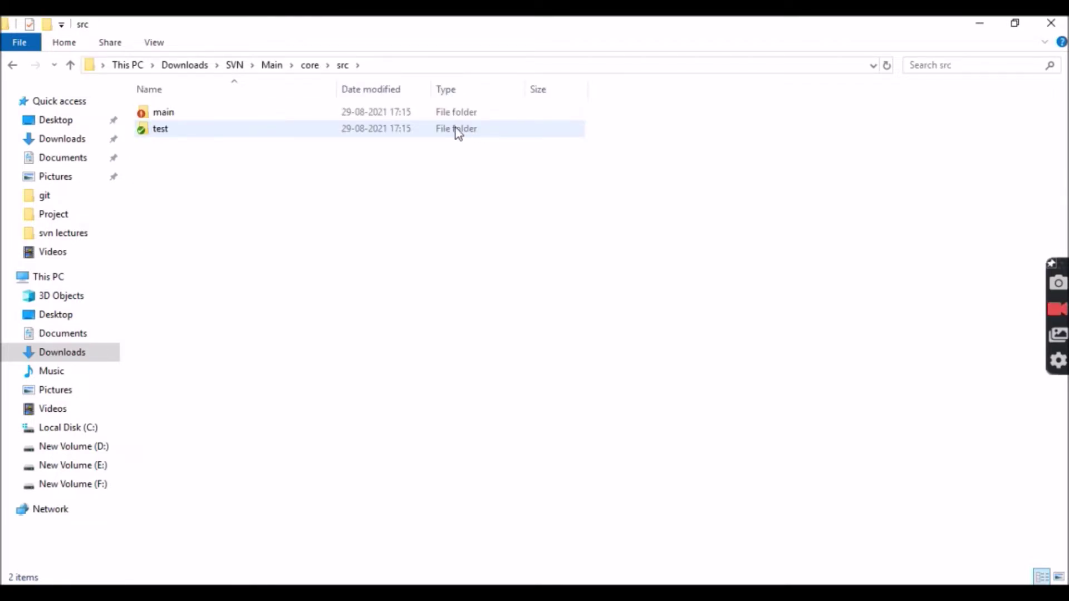
pyautogui.doubleClick(445, 116)
pyautogui.doubleClick(445, 116)
pyautogui.doubleClick(441, 116)
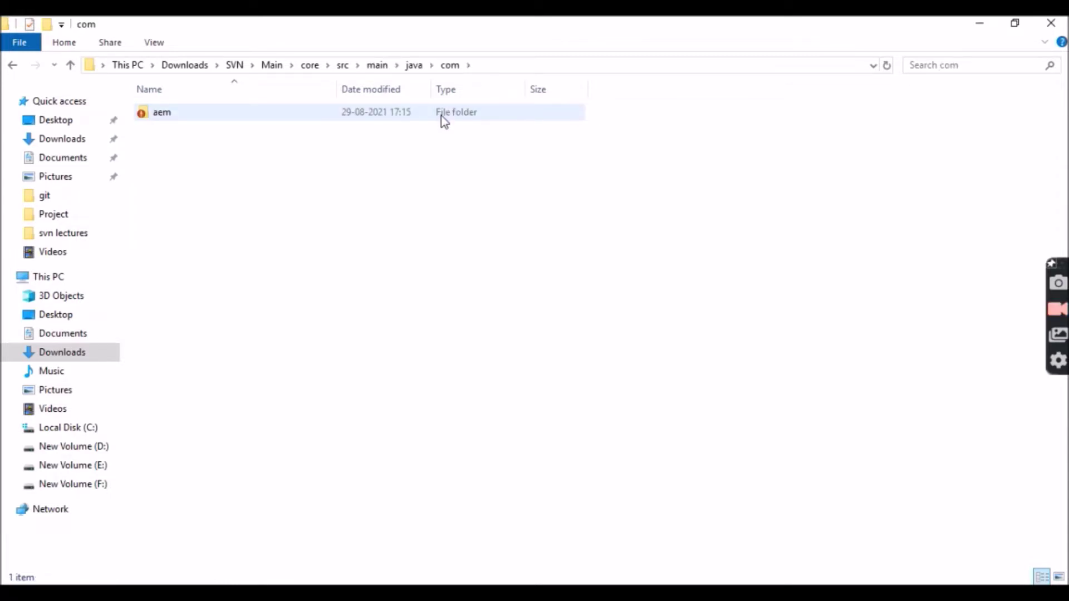
pyautogui.doubleClick(441, 115)
pyautogui.doubleClick(441, 115)
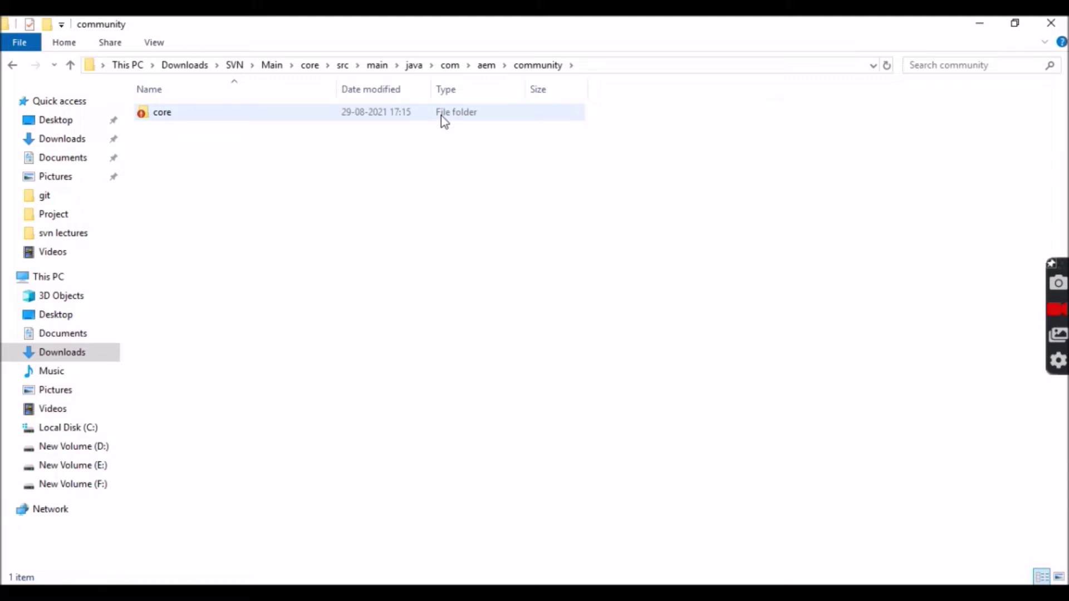
pyautogui.doubleClick(441, 116)
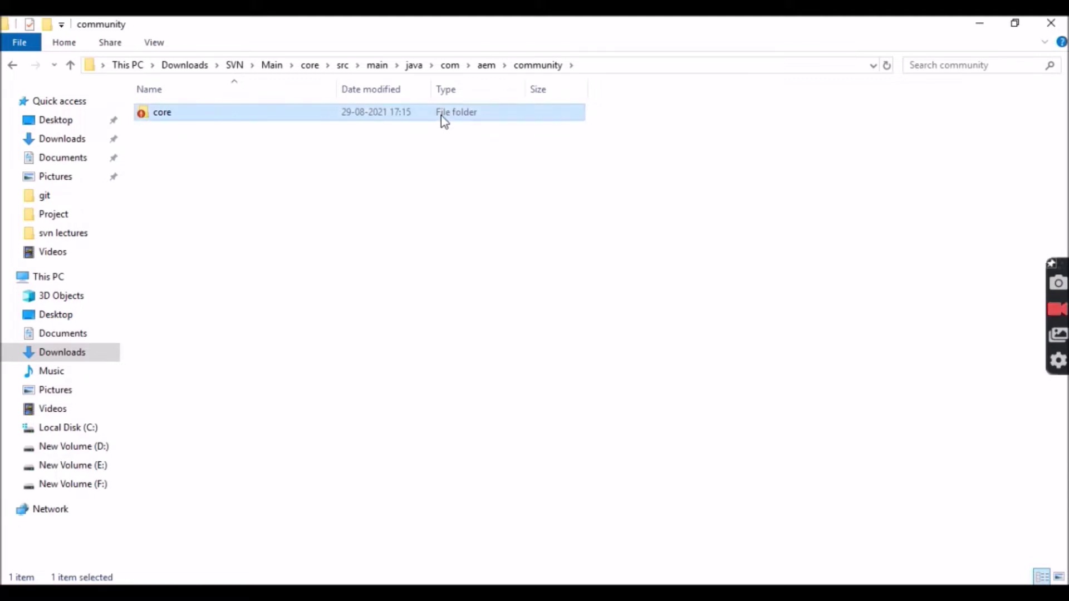
pyautogui.doubleClick(395, 157)
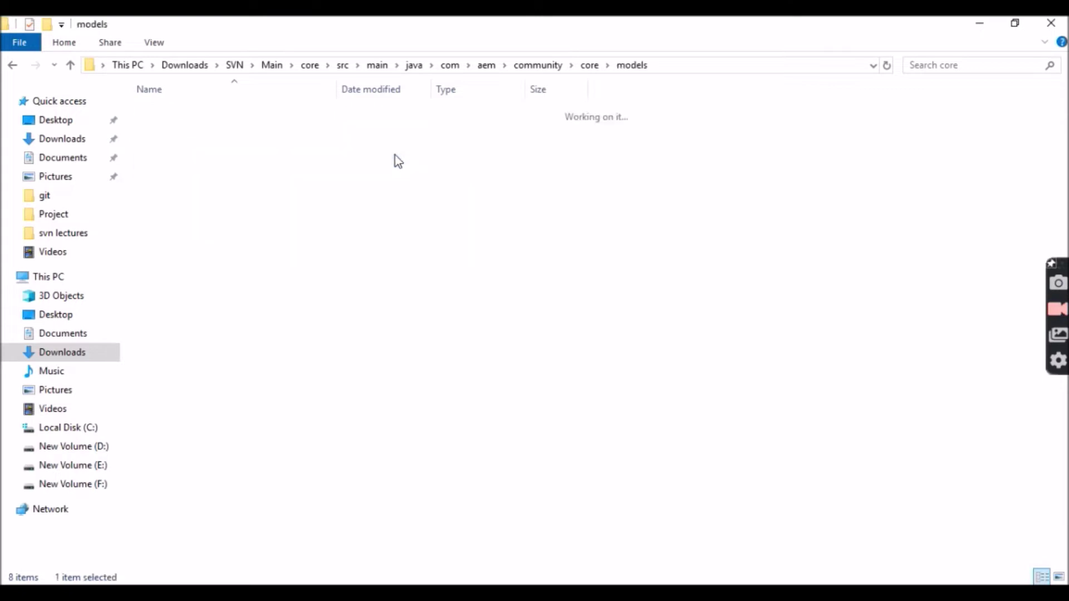
# Step: Open the working copy's HelloWorldModel.java in Notepad++
pyautogui.click(388, 146)
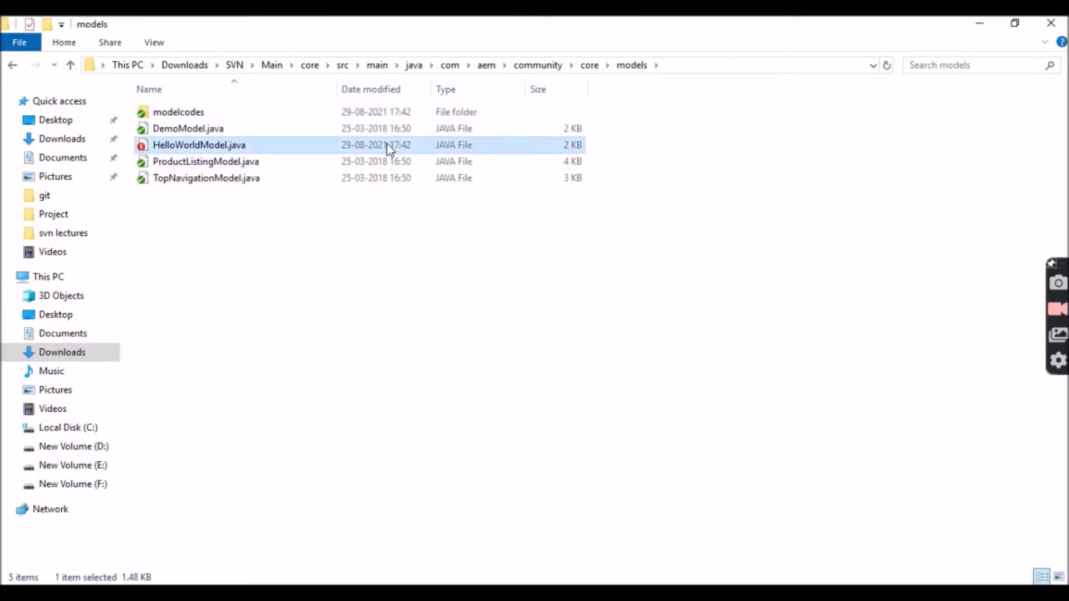
pyautogui.rightClick(389, 146)
pyautogui.click(428, 202)
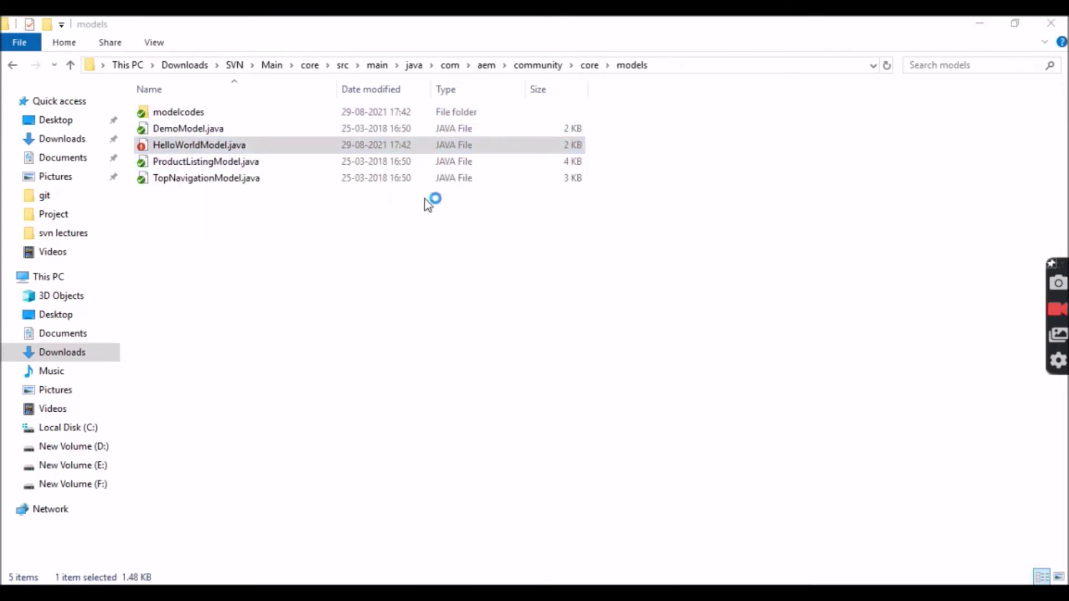
# Step: Examine the first message assignment in the init() method of the local HelloWorldModel.java, and minimize the editor
pyautogui.click(534, 350)
pyautogui.press('Down')
pyautogui.press('Down')
pyautogui.press('Down')
pyautogui.press('Down')
pyautogui.press('Down')
pyautogui.press('Down')
pyautogui.press('Down')
pyautogui.press('Down')
pyautogui.press('Down')
pyautogui.press('Down')
pyautogui.press('Down')
pyautogui.press('Down')
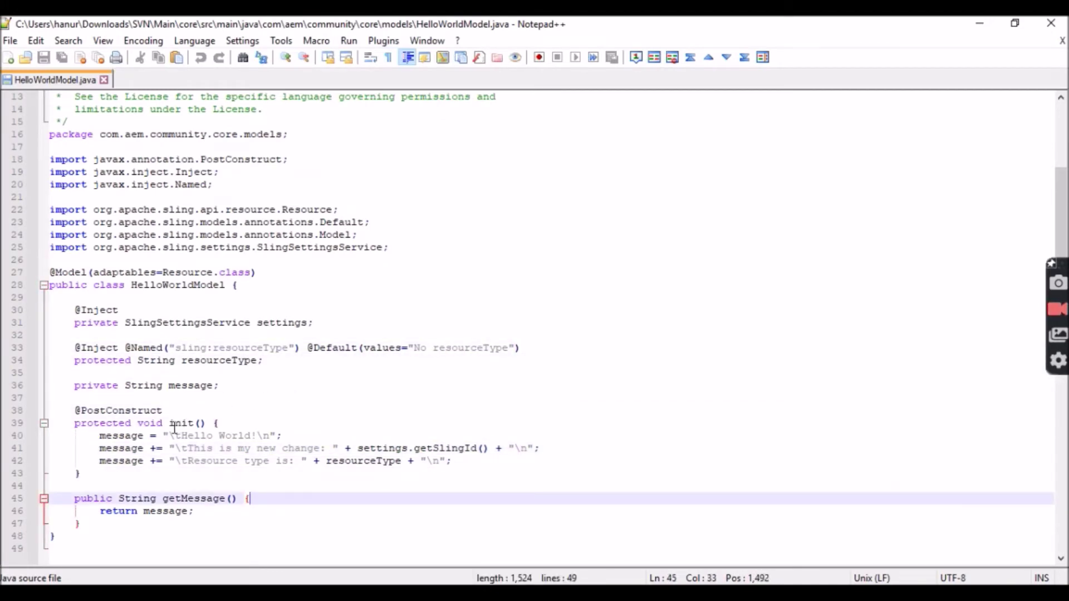
pyautogui.click(167, 434)
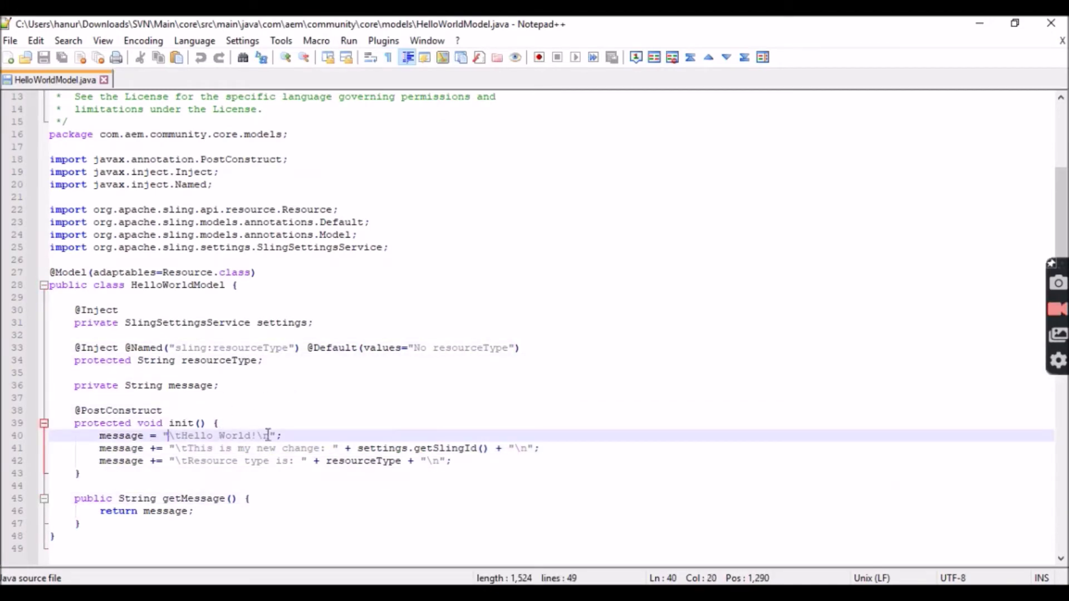
pyautogui.click(293, 437)
pyautogui.click(980, 28)
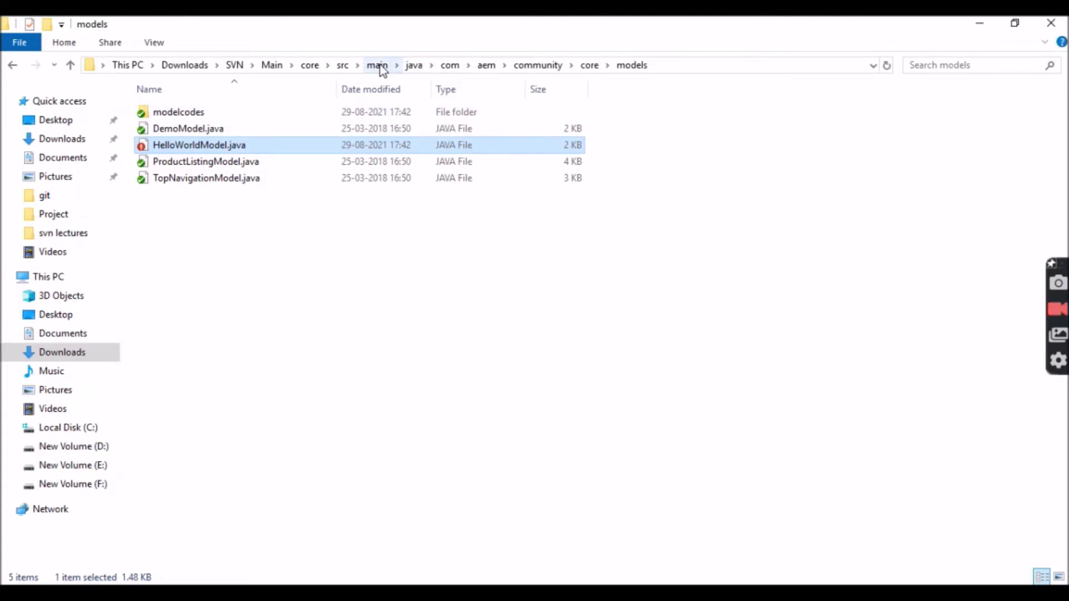
# Step: Return to the SVN folder and open its TortoiseSVN repository browser
pyautogui.click(273, 65)
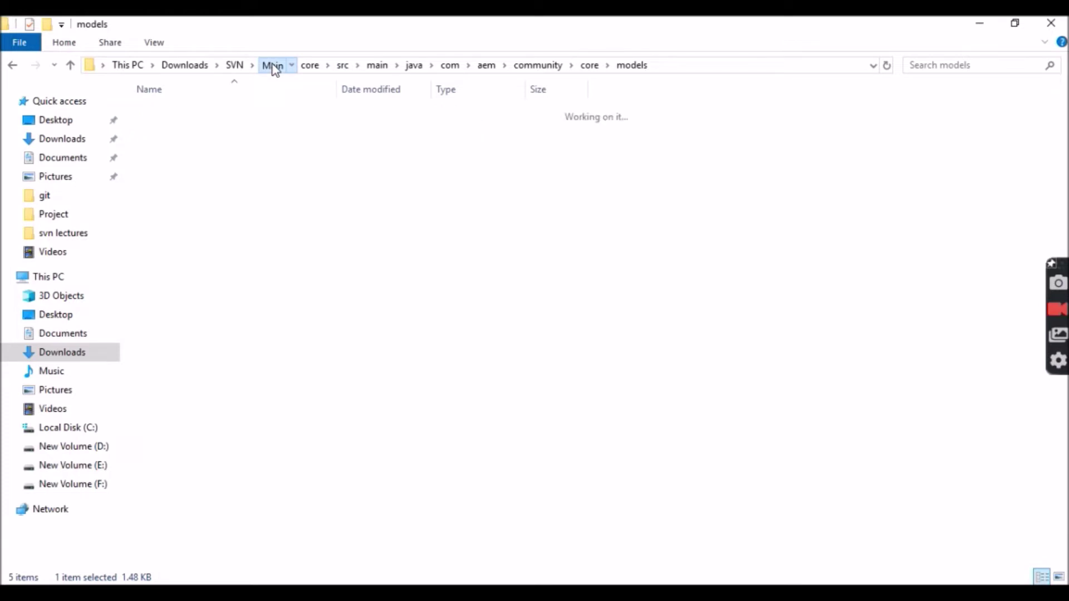
pyautogui.rightClick(649, 299)
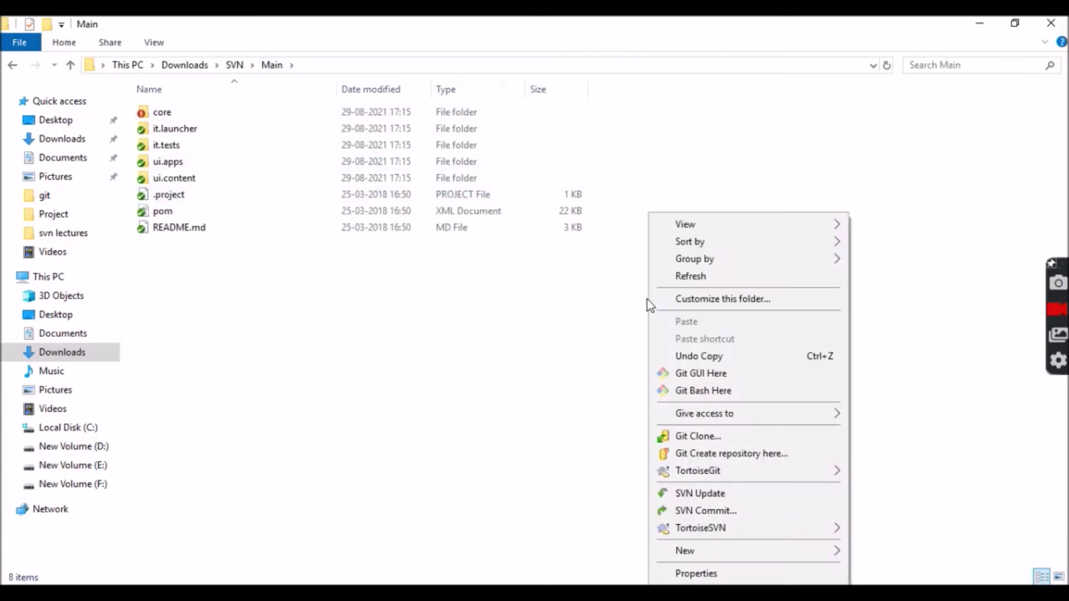
pyautogui.click(234, 65)
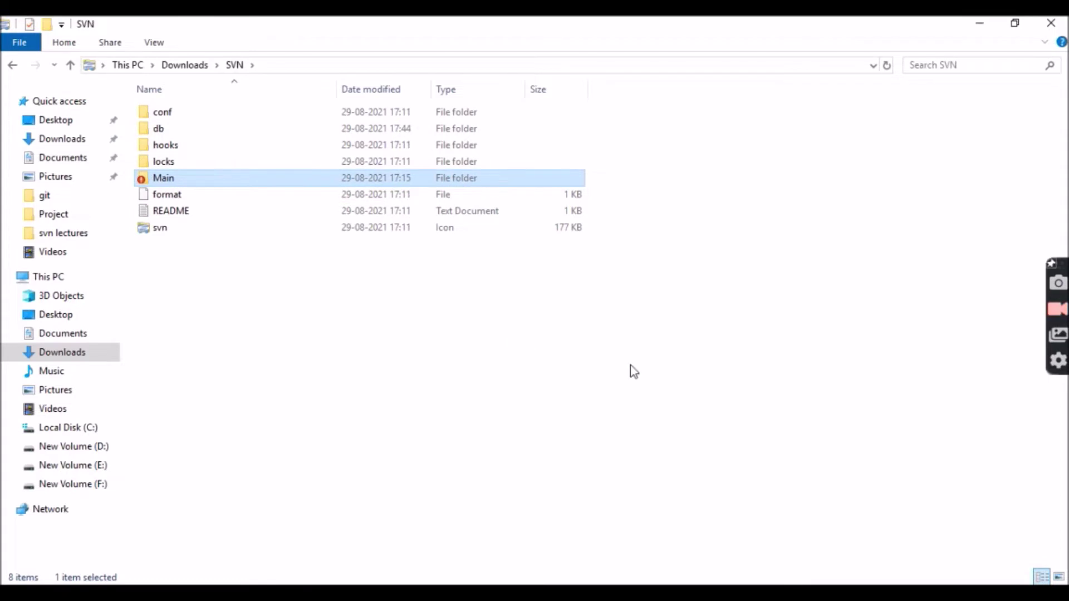
pyautogui.rightClick(632, 369)
pyautogui.moveTo(696, 522)
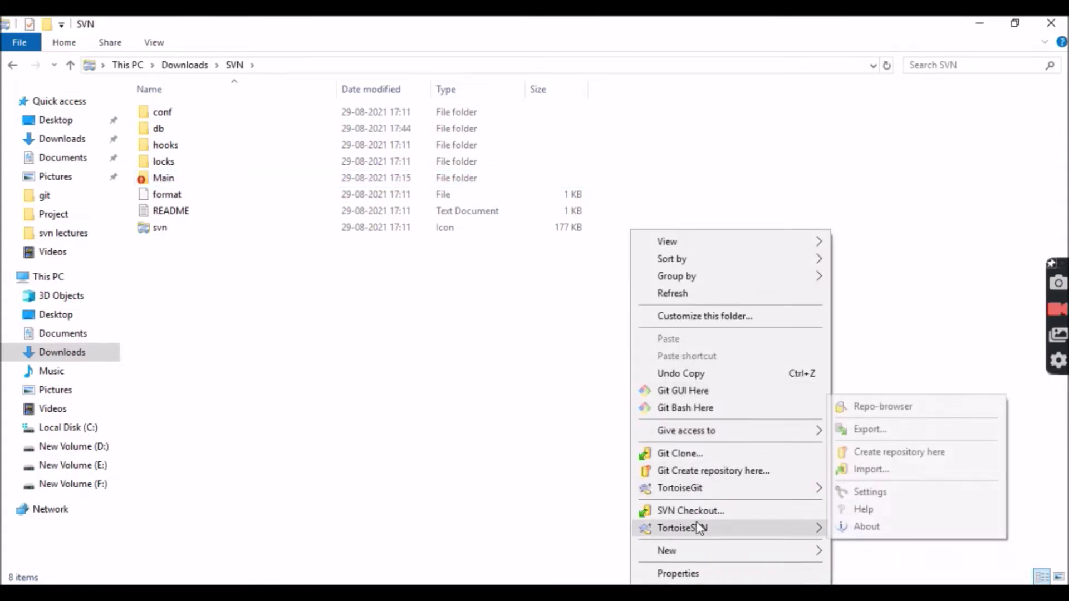
pyautogui.click(891, 410)
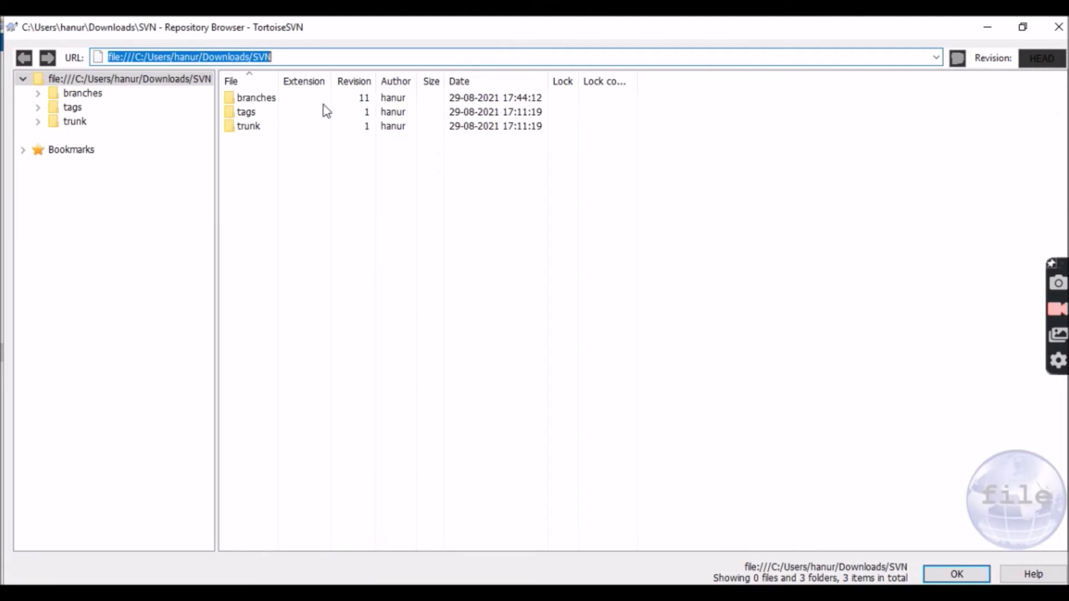
# Step: Browse the repository to branches/NewBranch/core/src/main/java/com/aem/community/core/models
pyautogui.click(39, 94)
pyautogui.click(63, 119)
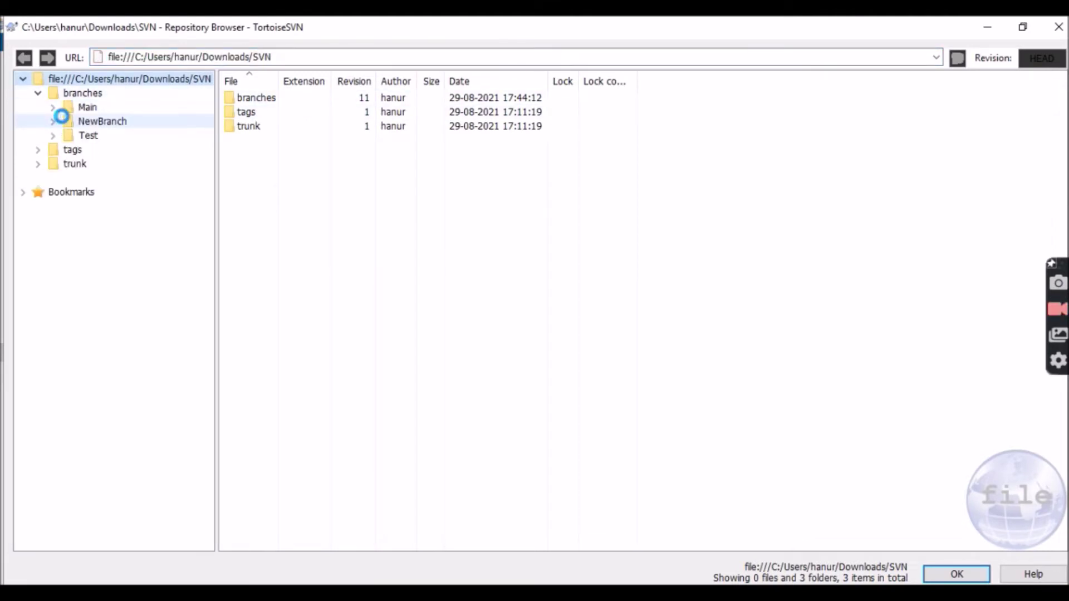
pyautogui.doubleClick(339, 98)
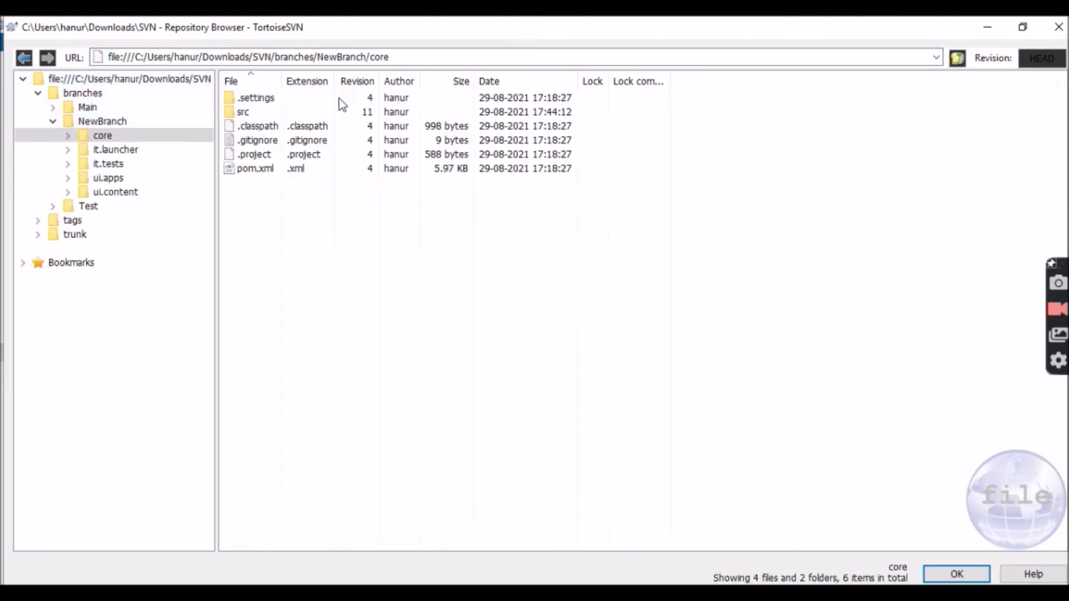
pyautogui.doubleClick(333, 116)
pyautogui.doubleClick(345, 98)
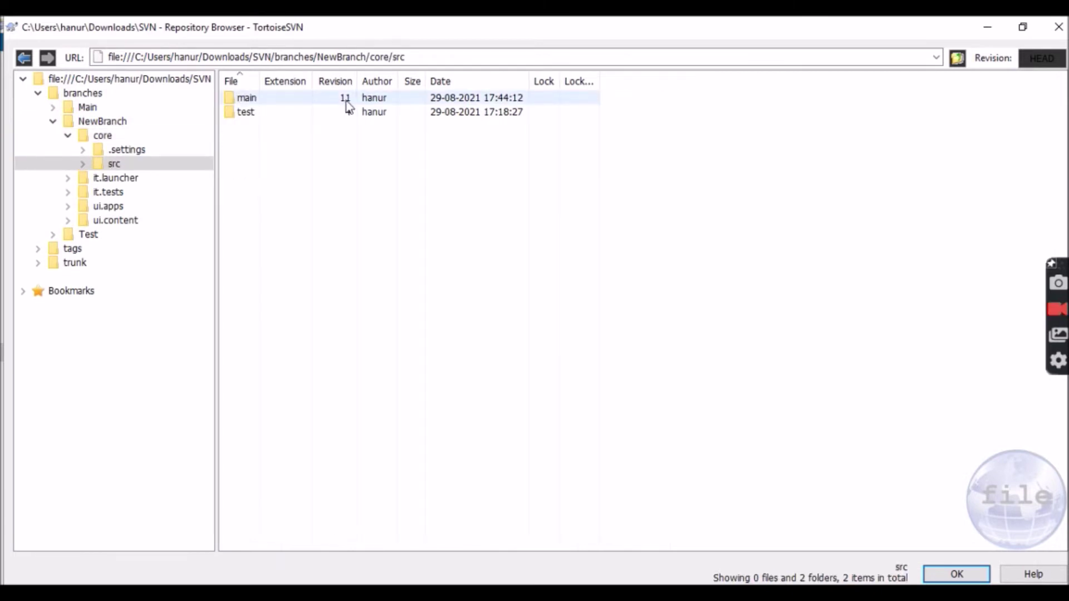
pyautogui.doubleClick(346, 99)
pyautogui.doubleClick(345, 100)
pyautogui.doubleClick(345, 100)
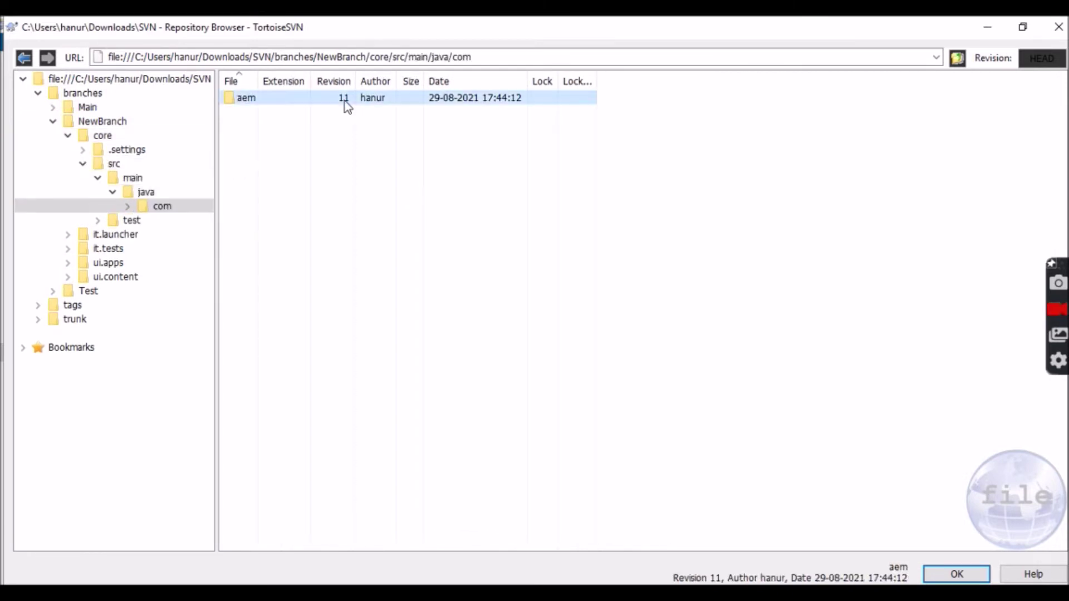
pyautogui.doubleClick(344, 99)
pyautogui.doubleClick(345, 101)
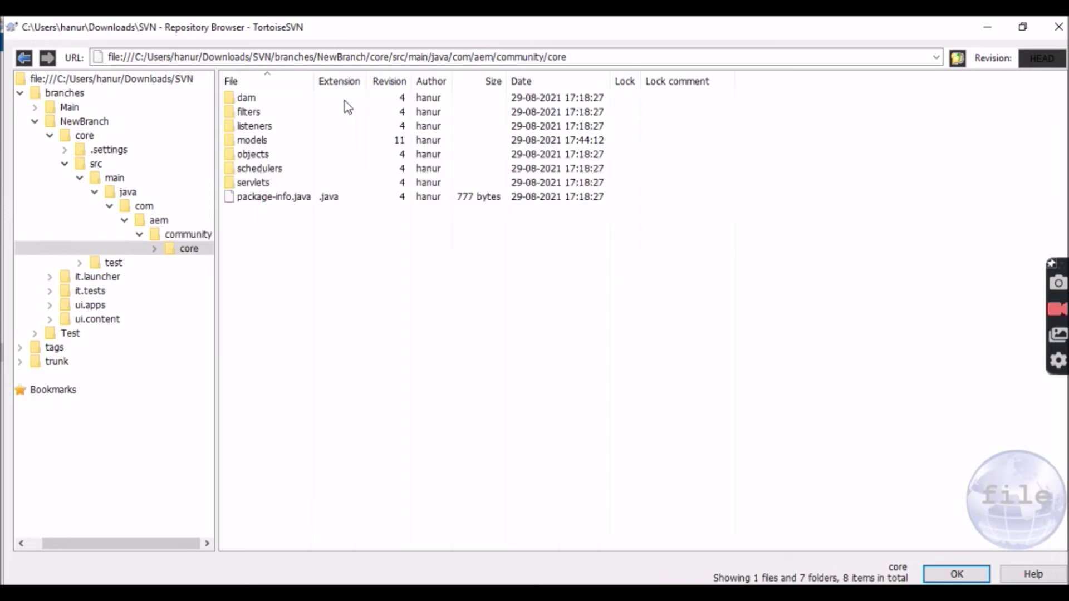
pyautogui.doubleClick(319, 143)
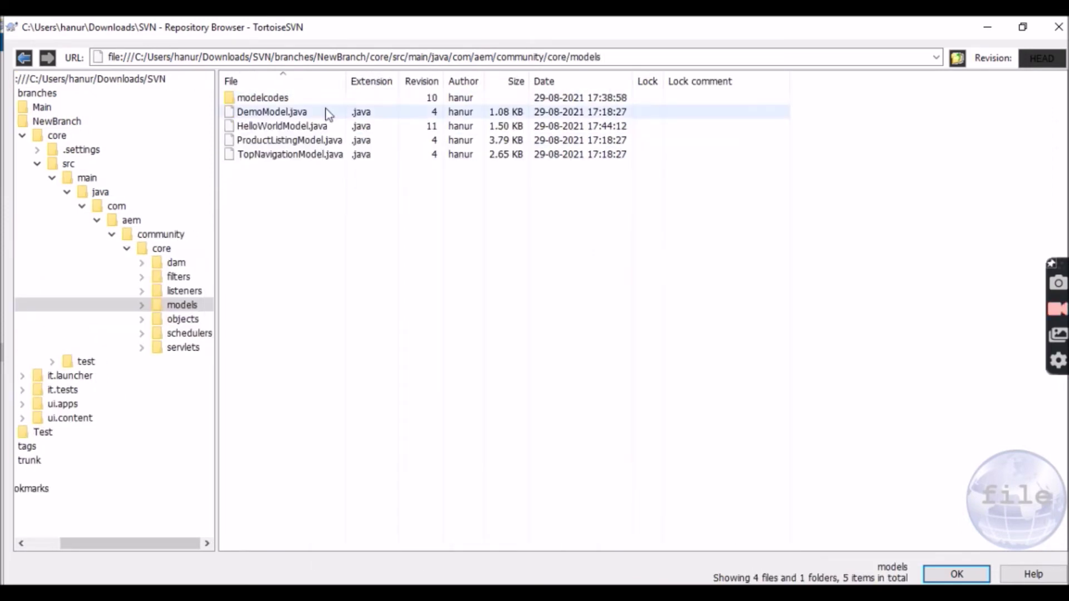
# Step: Open the repository version of HelloWorldModel.java for editing from the models folder
pyautogui.click(328, 130)
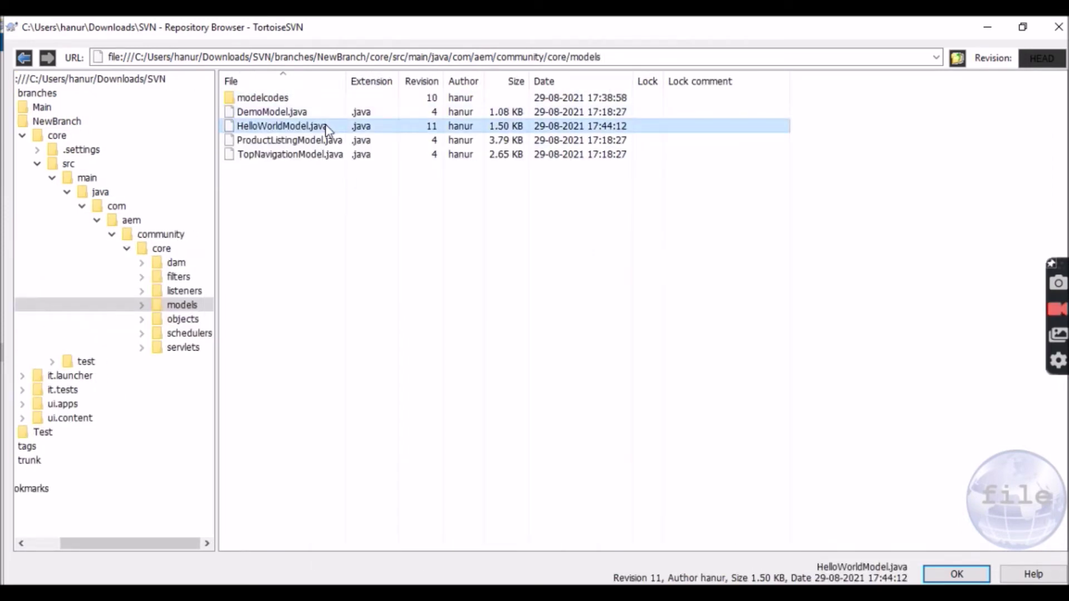
pyautogui.rightClick(329, 130)
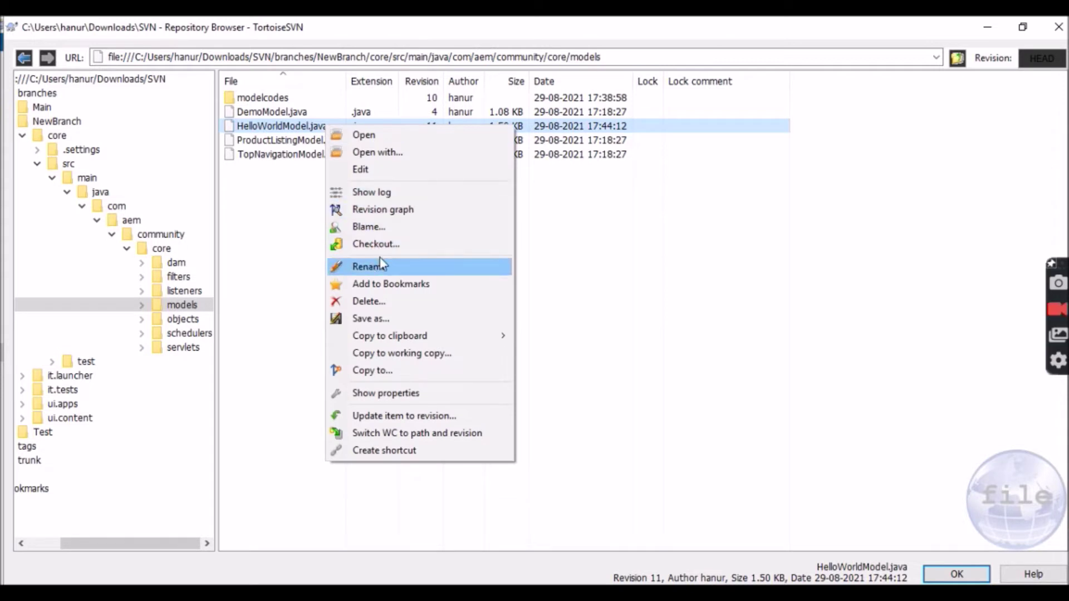
pyautogui.click(406, 170)
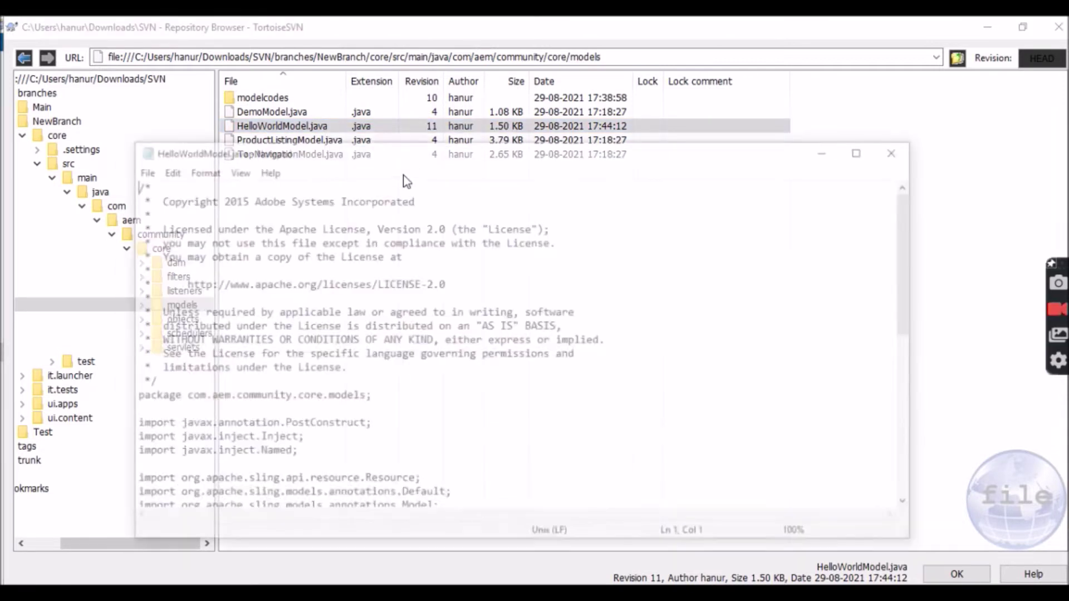
# Step: Examine the first message assignment in the init() method of the repository's HelloWorldModel.java
pyautogui.click(521, 312)
pyautogui.press('Down')
pyautogui.press('Down')
pyautogui.press('Down')
pyautogui.press('Down')
pyautogui.press('Down')
pyautogui.press('Down')
pyautogui.press('Down')
pyautogui.press('Down')
pyautogui.press('Down')
pyautogui.press('Down')
pyautogui.press('Down')
pyautogui.press('Down')
pyautogui.press('Down')
pyautogui.press('Down')
pyautogui.press('Down')
pyautogui.press('Down')
pyautogui.press('Down')
pyautogui.press('Down')
pyautogui.press('Down')
pyautogui.press('Down')
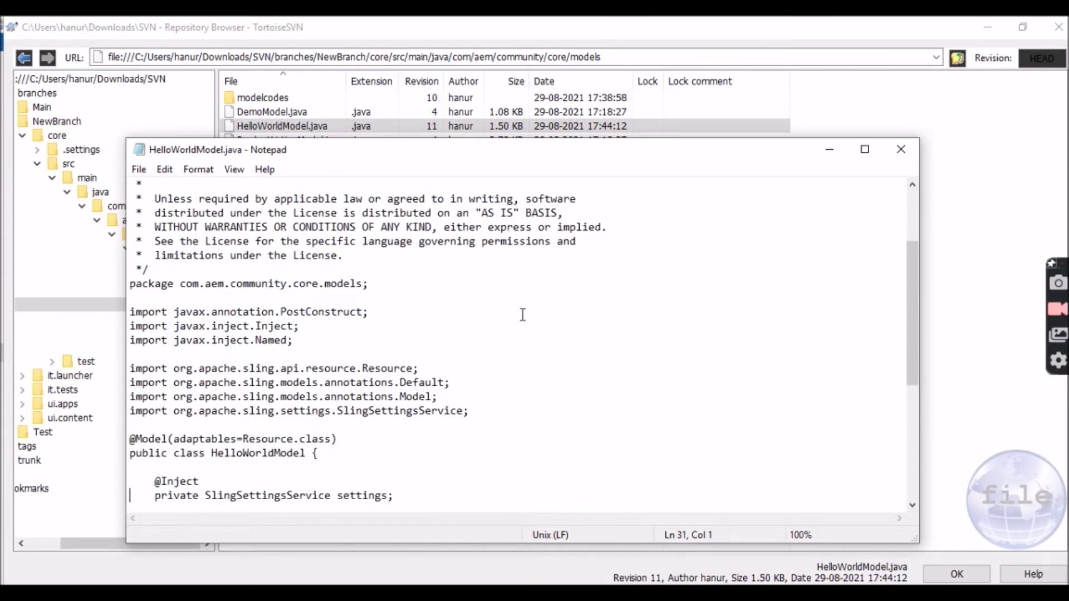
pyautogui.press('Down')
pyautogui.press('Down')
pyautogui.press('Down')
pyautogui.press('Down')
pyautogui.press('Down')
pyautogui.press('Down')
pyautogui.press('Down')
pyautogui.press('Down')
pyautogui.press('Down')
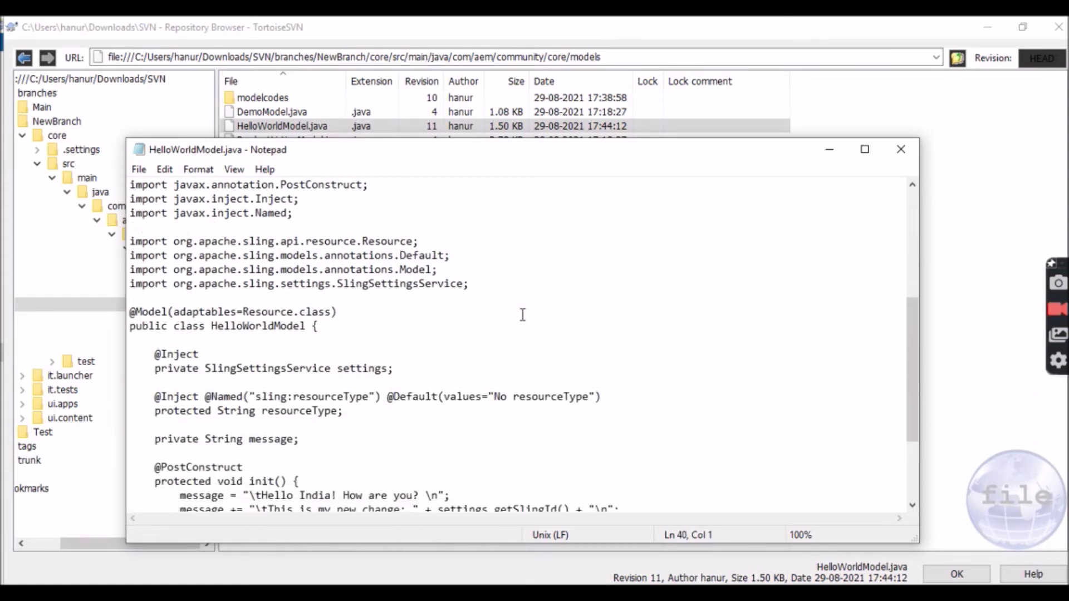
pyautogui.press('Down')
pyautogui.press('Down')
pyautogui.press('Down')
pyautogui.press('Down')
pyautogui.press('Down')
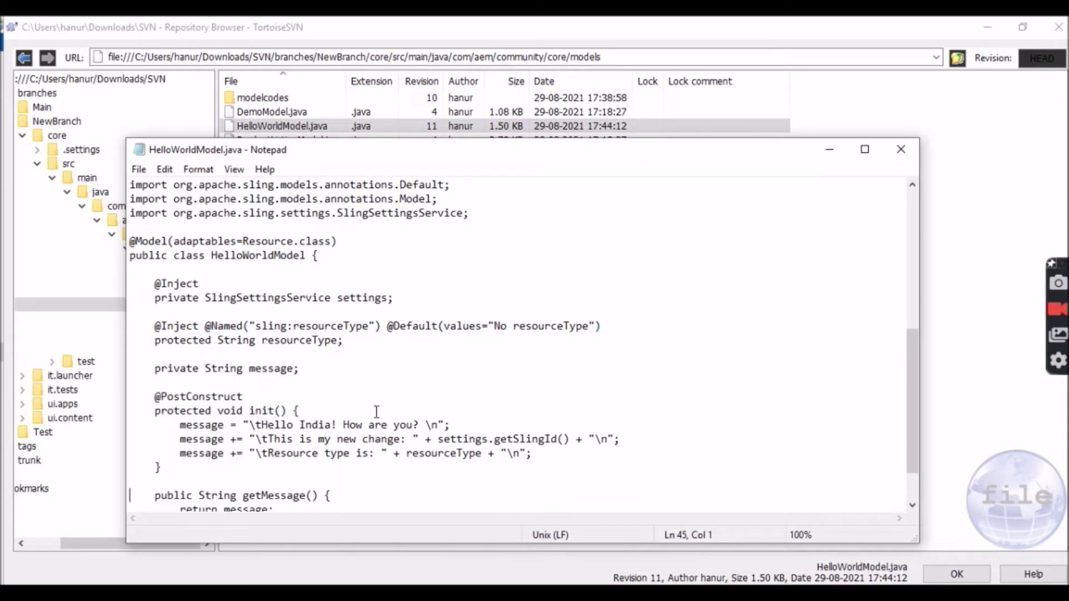
pyautogui.click(457, 425)
# Step: Switch to the local file in Notepad++ and back to the repository version in Notepad to compare their message text
pyautogui.click(403, 592)
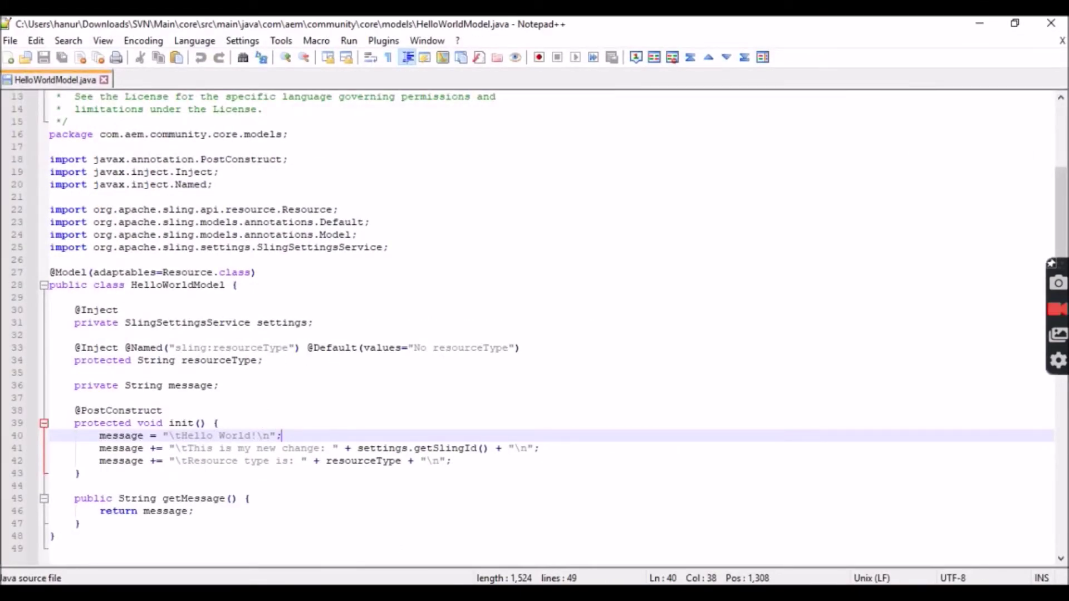
pyautogui.moveTo(477, 592)
pyautogui.click(477, 518)
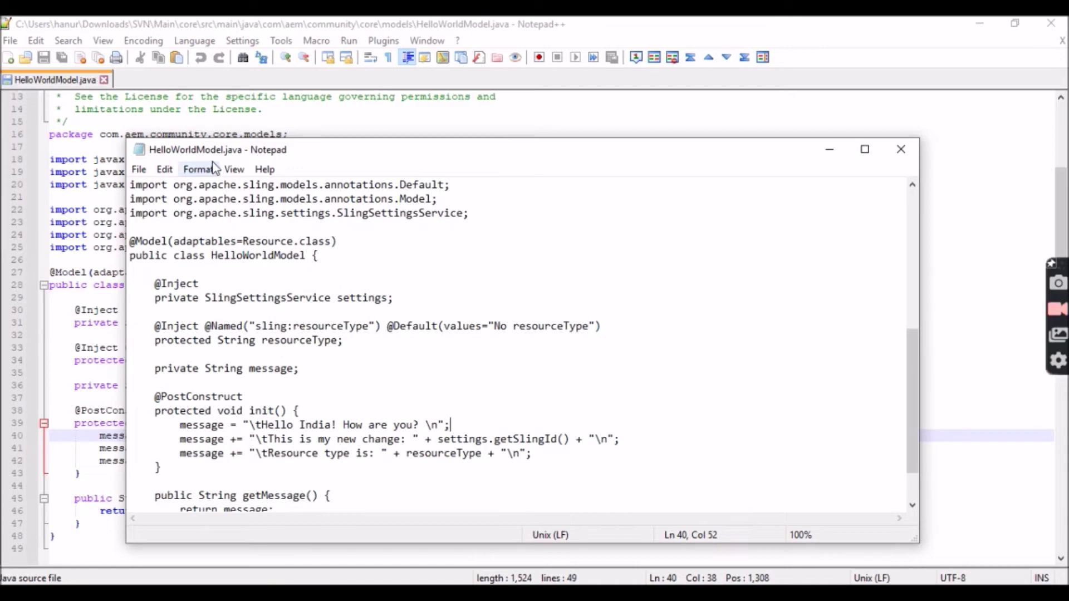
# Step: Close both copies of HelloWorldModel.java and the repository browser
pyautogui.click(907, 146)
pyautogui.click(1050, 24)
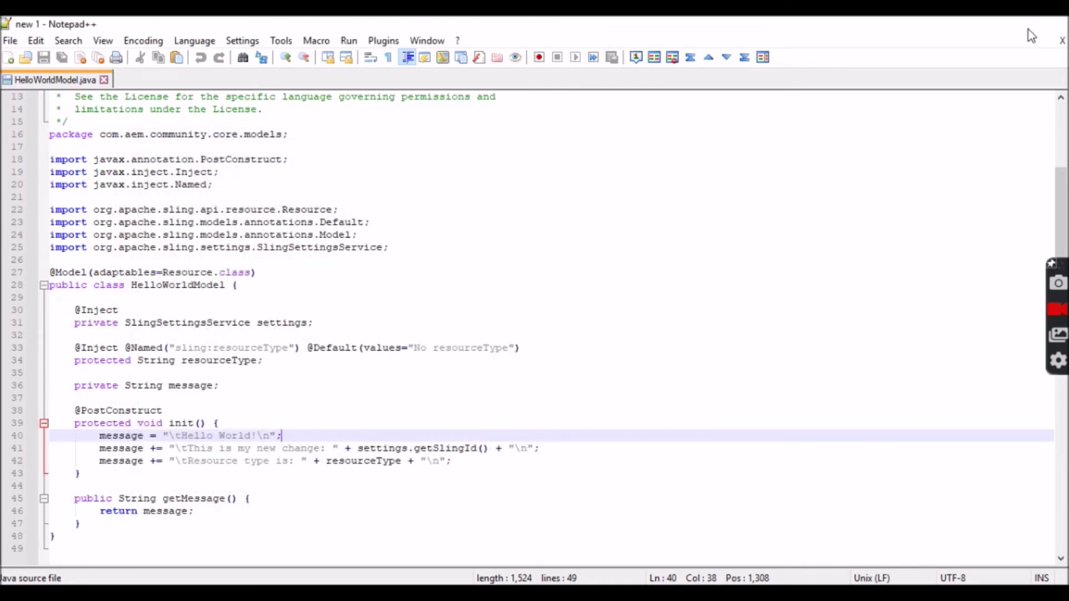
pyautogui.click(1058, 26)
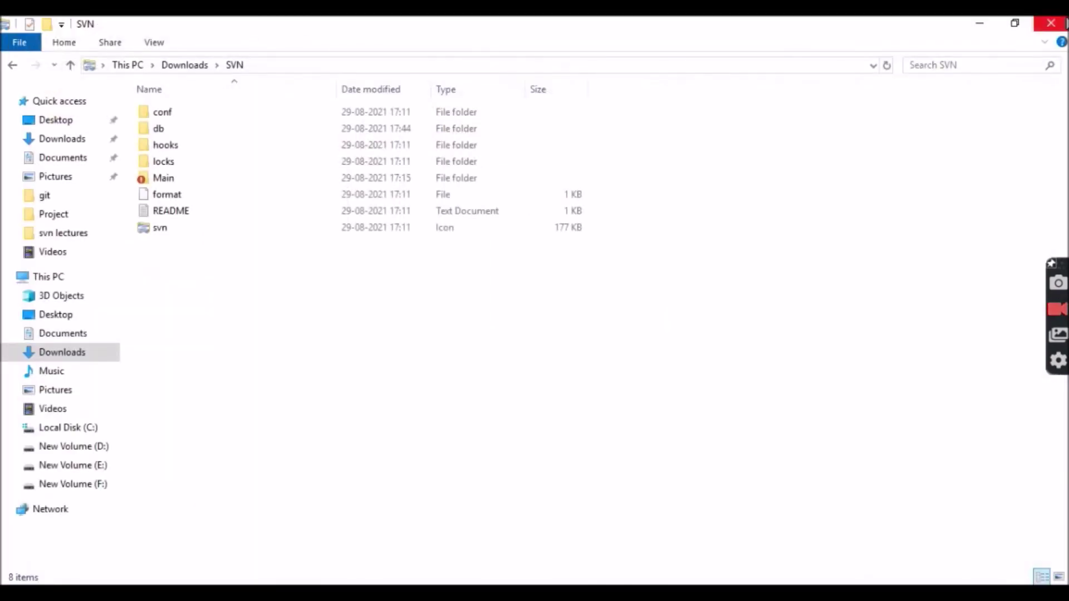
# Step: Run an SVN update on the Main folder and select the HelloWorldModel.java entry in the update results
pyautogui.click(483, 176)
pyautogui.rightClick(483, 174)
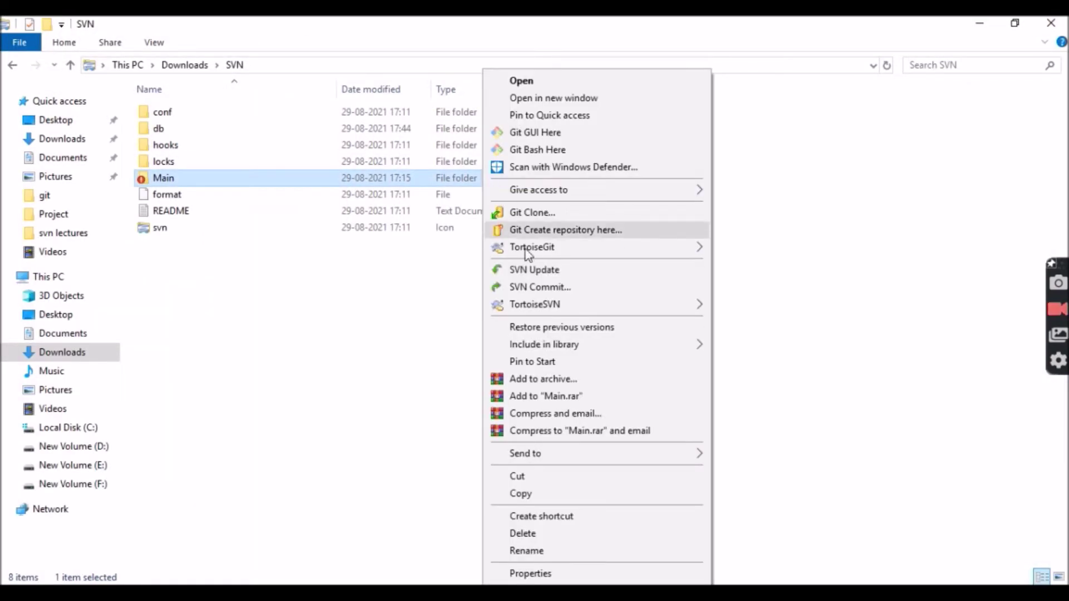
pyautogui.click(529, 273)
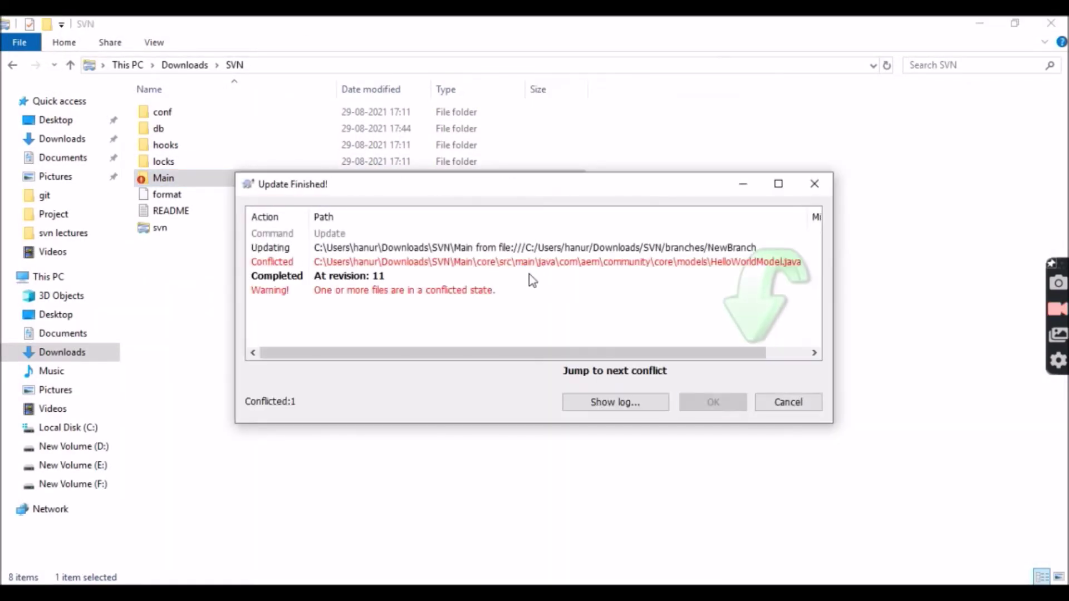
pyautogui.click(569, 263)
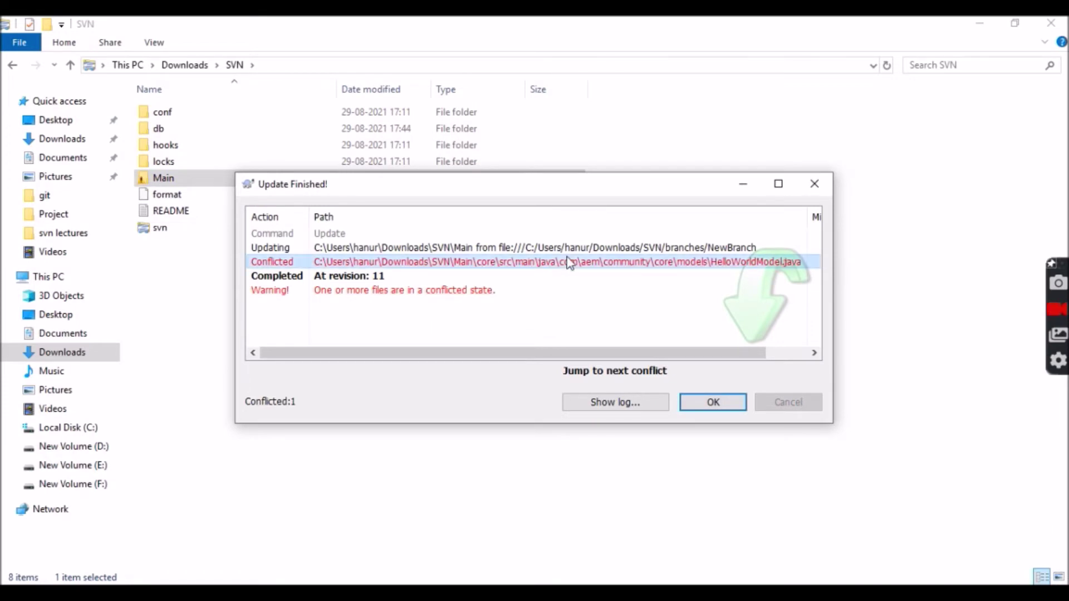
# Step: Resolve the HelloWorldModel.java conflict using 'theirs', then dismiss the confirmation and the update results
pyautogui.rightClick(569, 263)
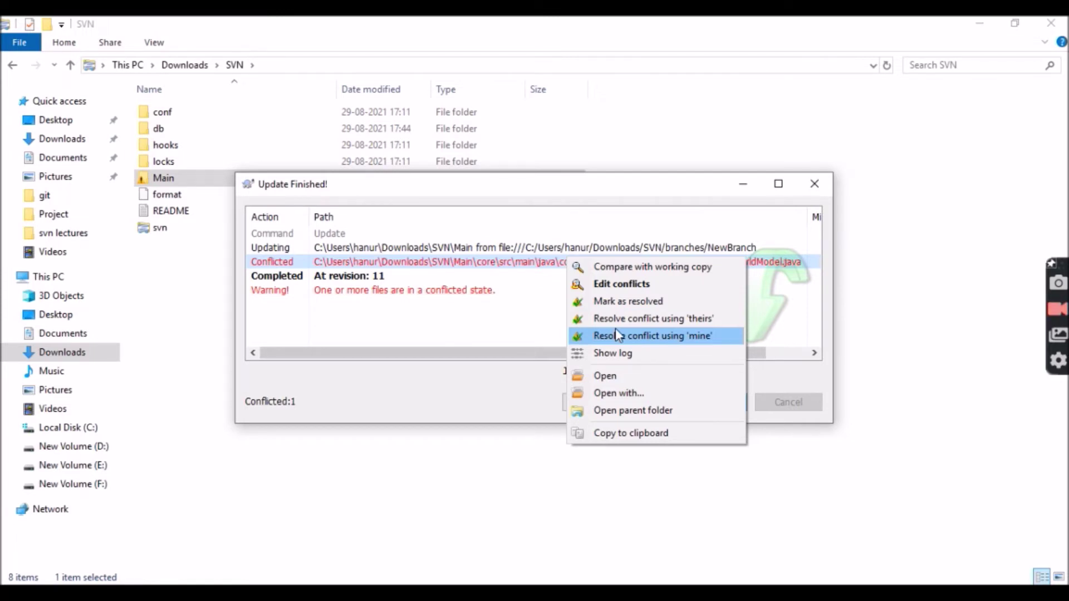
pyautogui.click(689, 323)
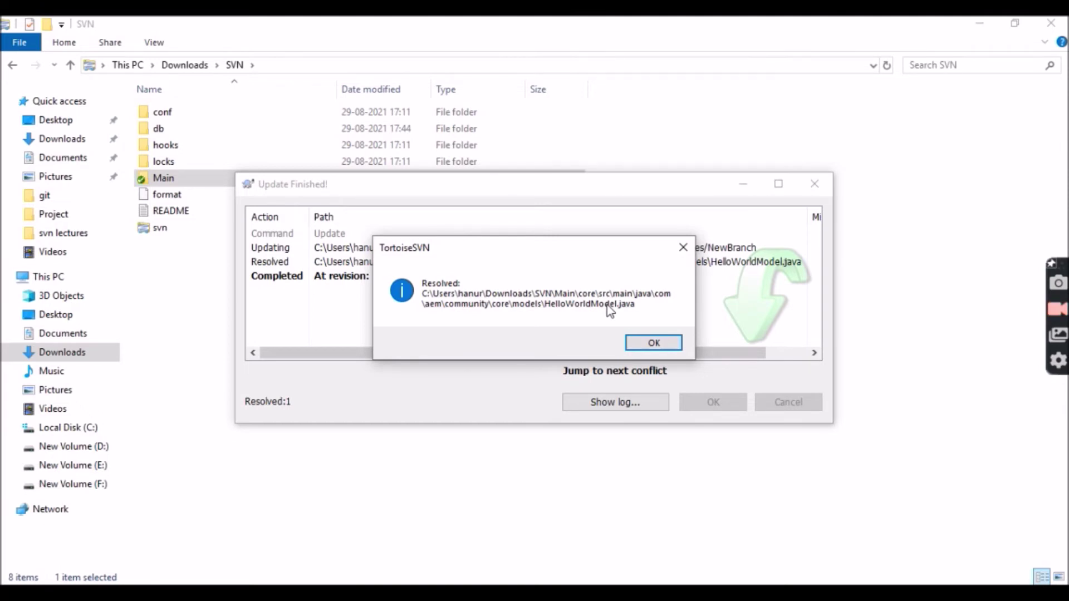
pyautogui.click(646, 345)
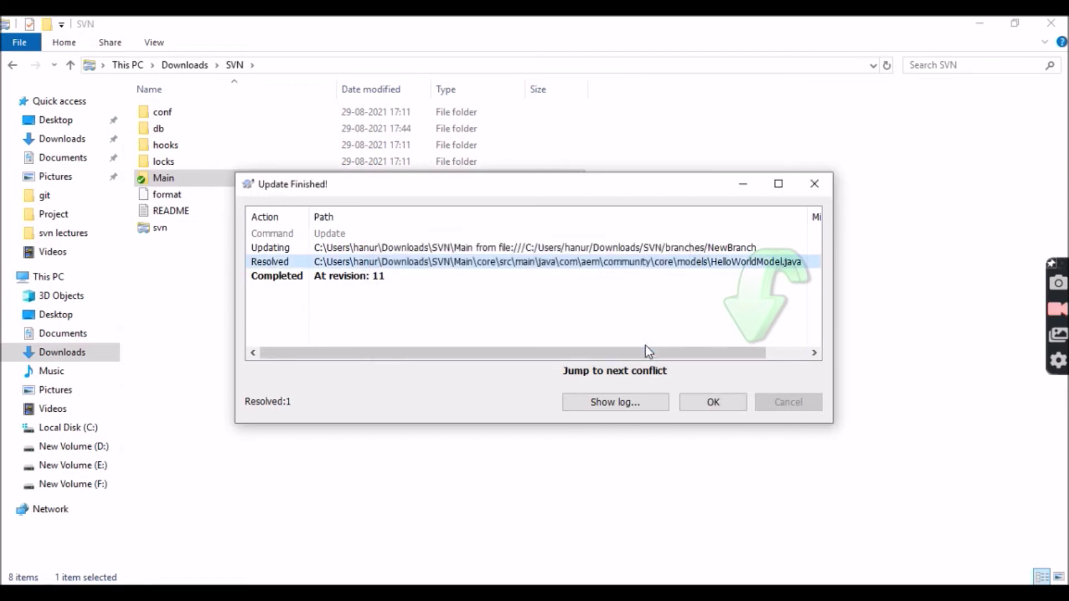
pyautogui.click(696, 403)
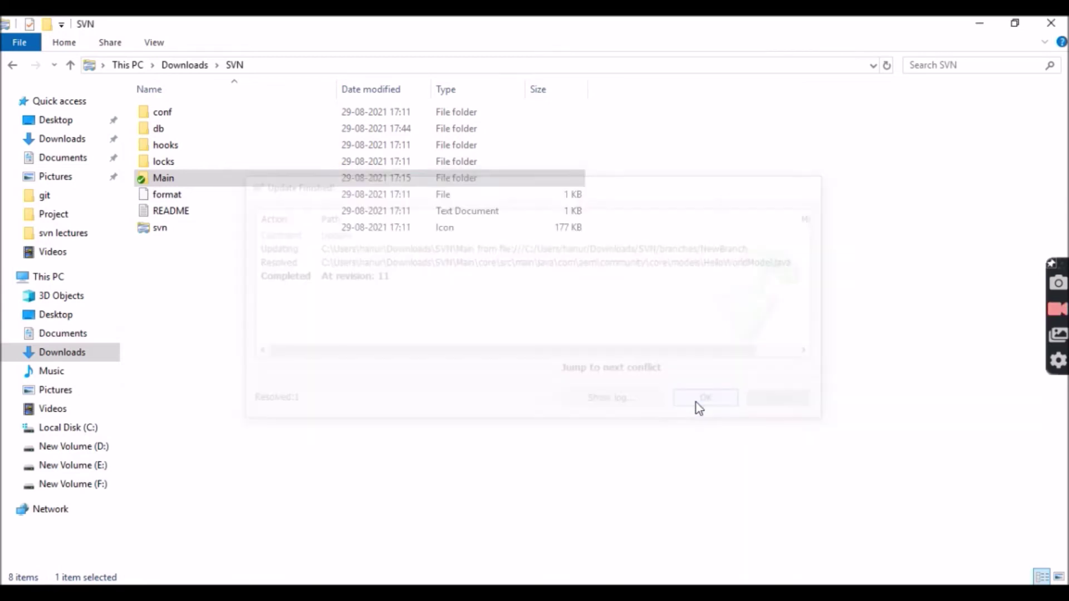
# Step: Open the models folder inside the Main working copy, under core\src\main\java\com\aem\community\core
pyautogui.doubleClick(480, 187)
pyautogui.doubleClick(483, 112)
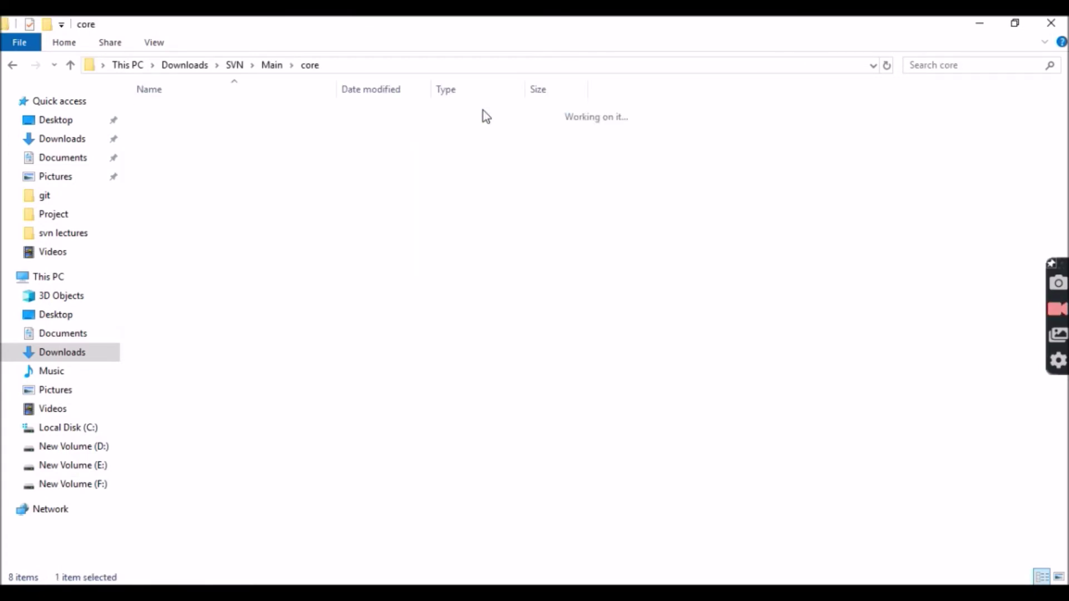
pyautogui.click(481, 109)
pyautogui.click(472, 124)
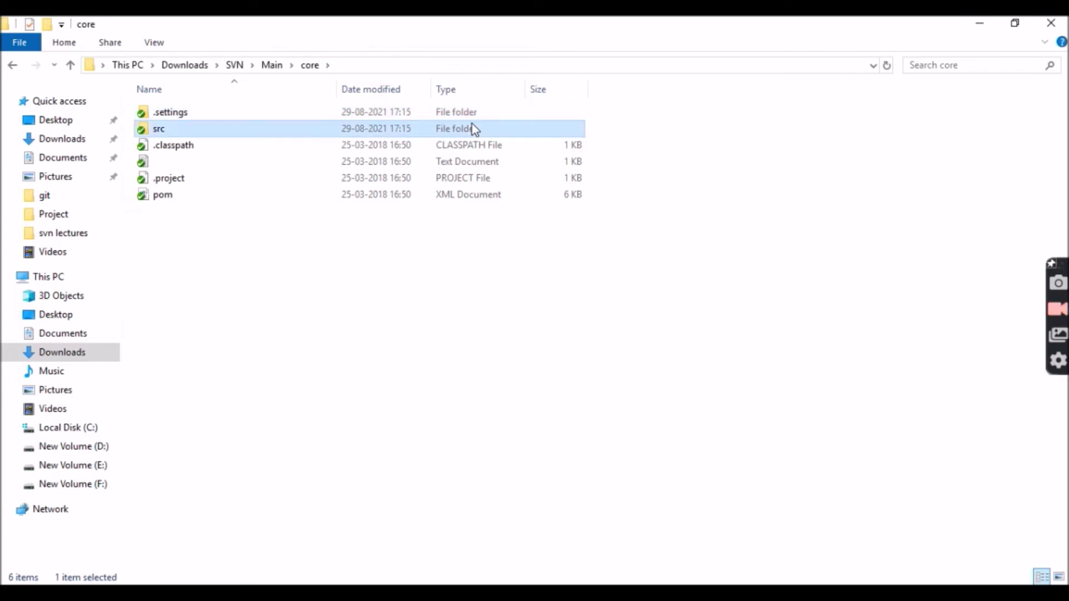
pyautogui.doubleClick(472, 125)
pyautogui.click(472, 113)
pyautogui.doubleClick(472, 113)
pyautogui.doubleClick(473, 112)
pyautogui.doubleClick(472, 111)
pyautogui.click(472, 112)
pyautogui.doubleClick(472, 112)
pyautogui.doubleClick(466, 109)
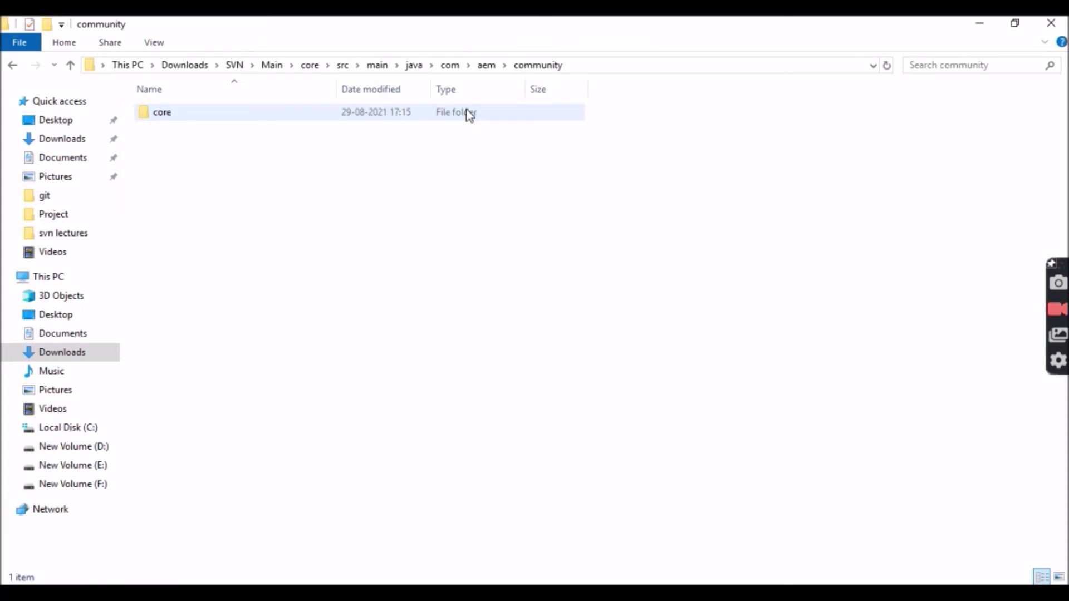
pyautogui.doubleClick(466, 109)
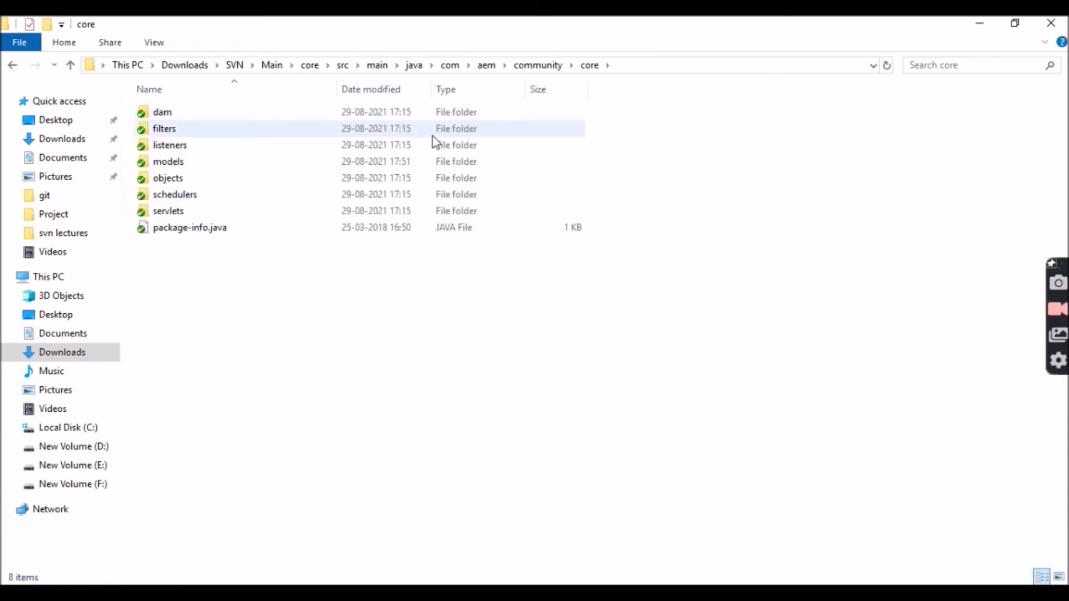
pyautogui.doubleClick(394, 163)
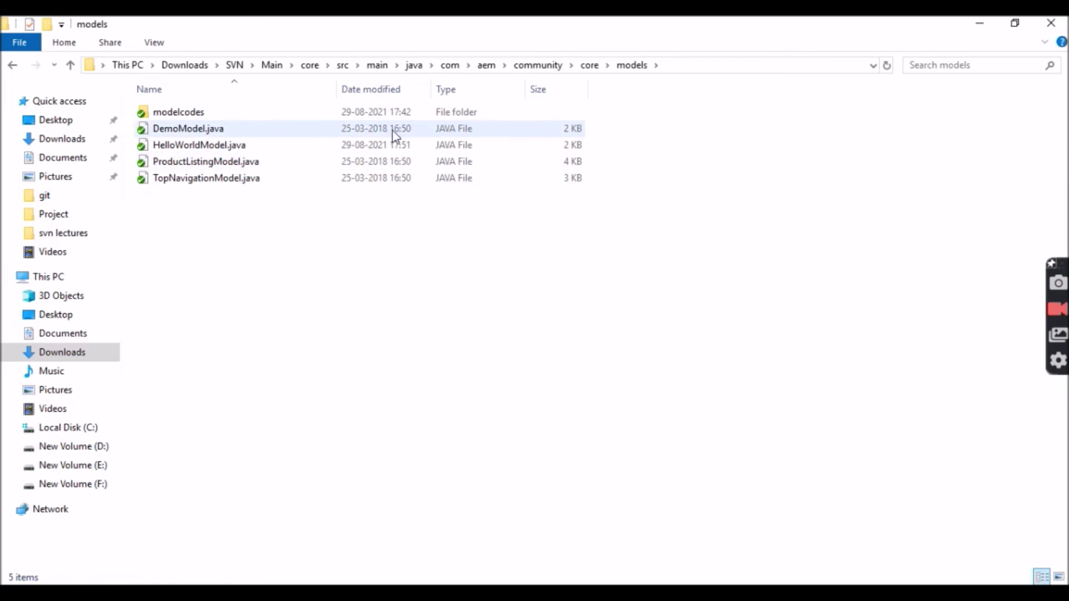
# Step: Open HelloWorldModel.java in Notepad++ and check the first message assignment in the init() method
pyautogui.rightClick(383, 147)
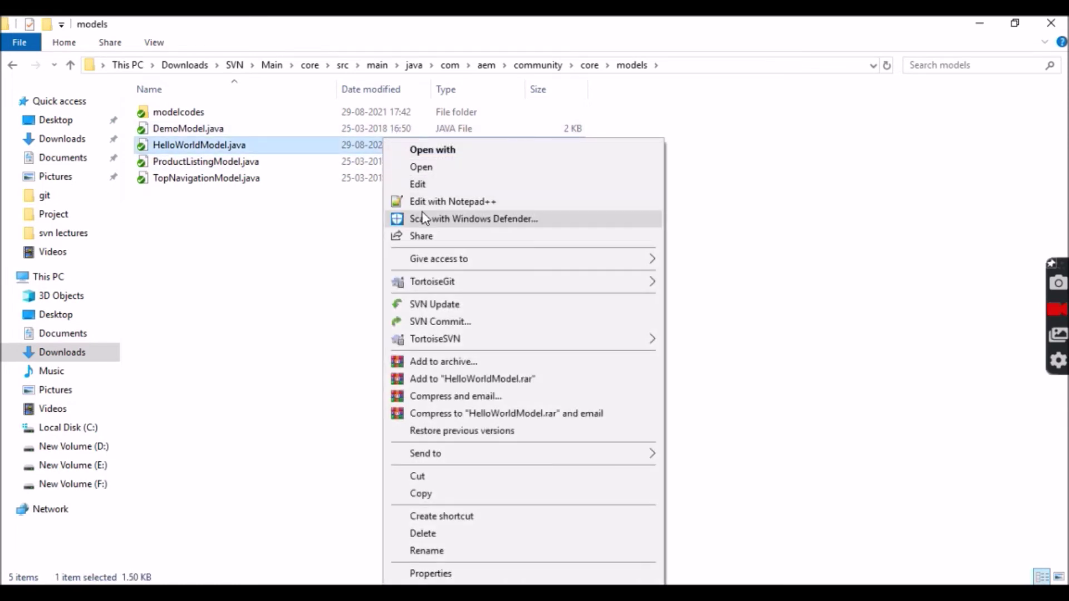
pyautogui.click(421, 203)
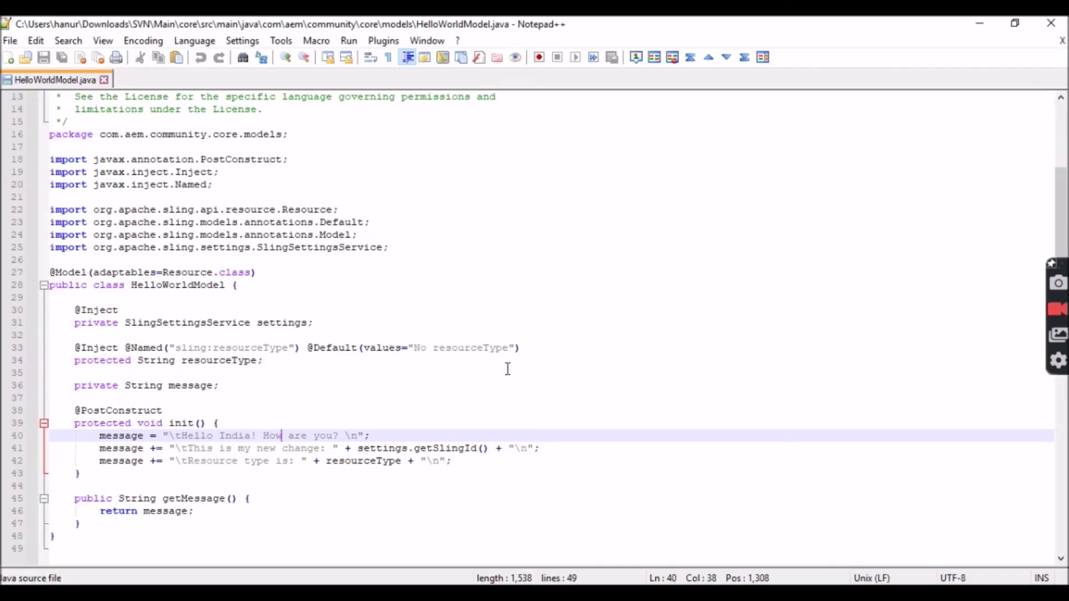
pyautogui.click(520, 387)
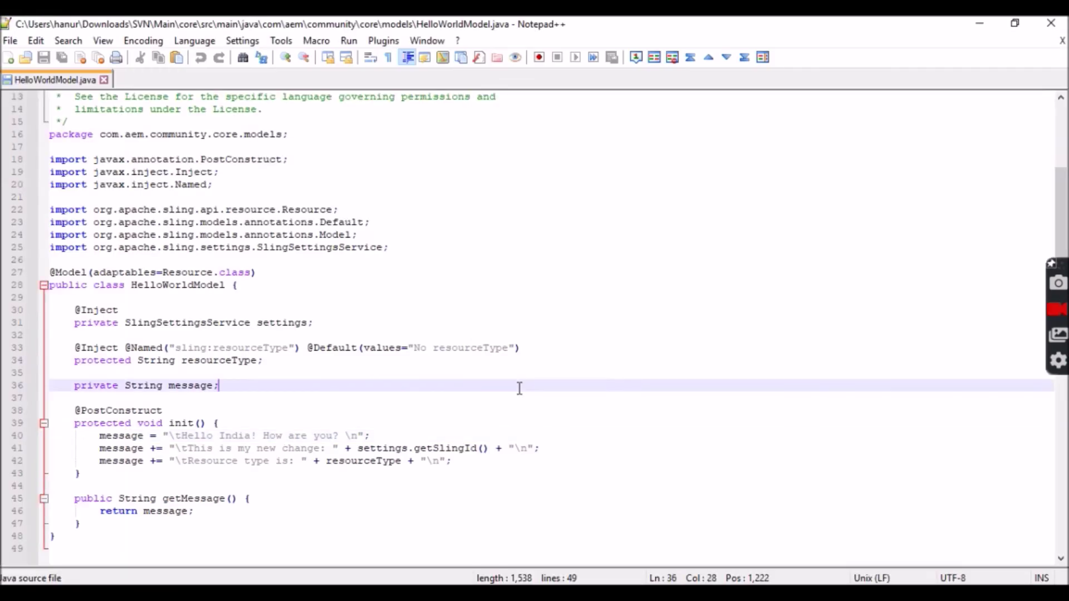
pyautogui.click(372, 437)
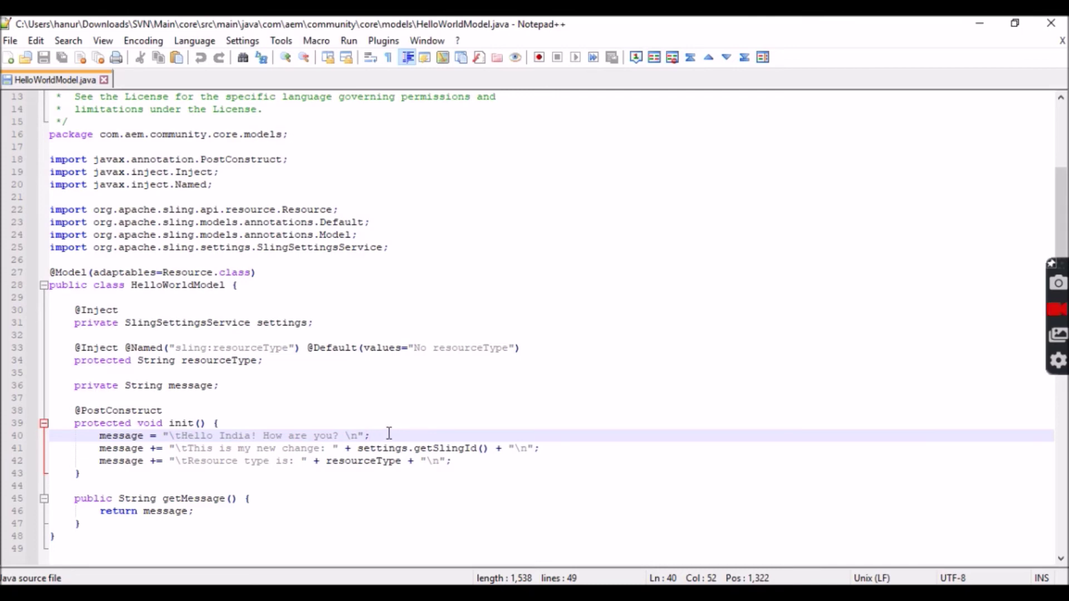
# Step: Close HelloWorldModel.java in Notepad++ and return to the SVN folder in File Explorer
pyautogui.click(1052, 23)
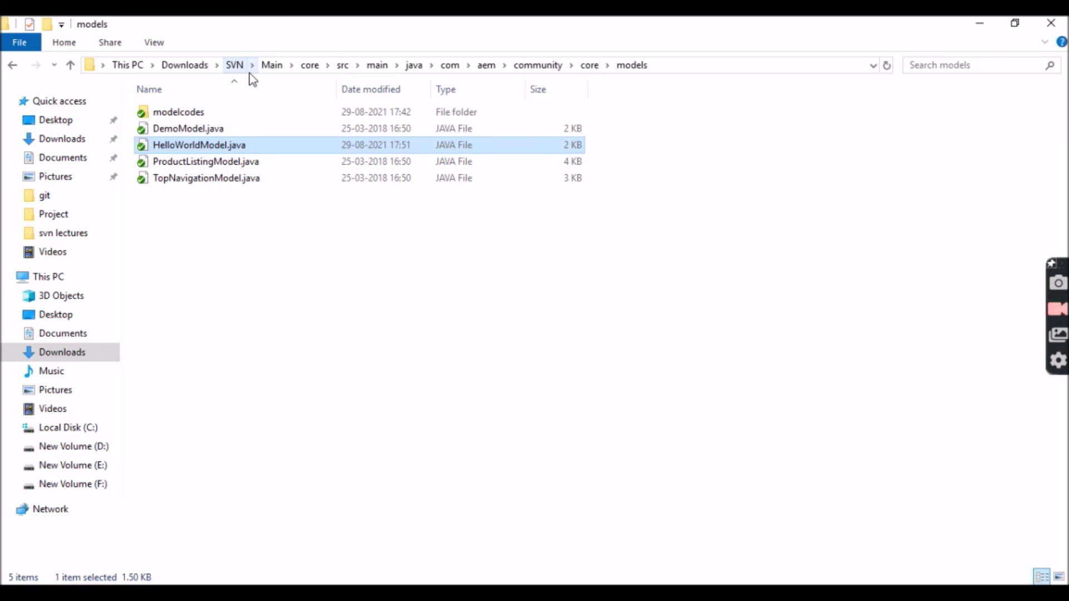
pyautogui.click(234, 66)
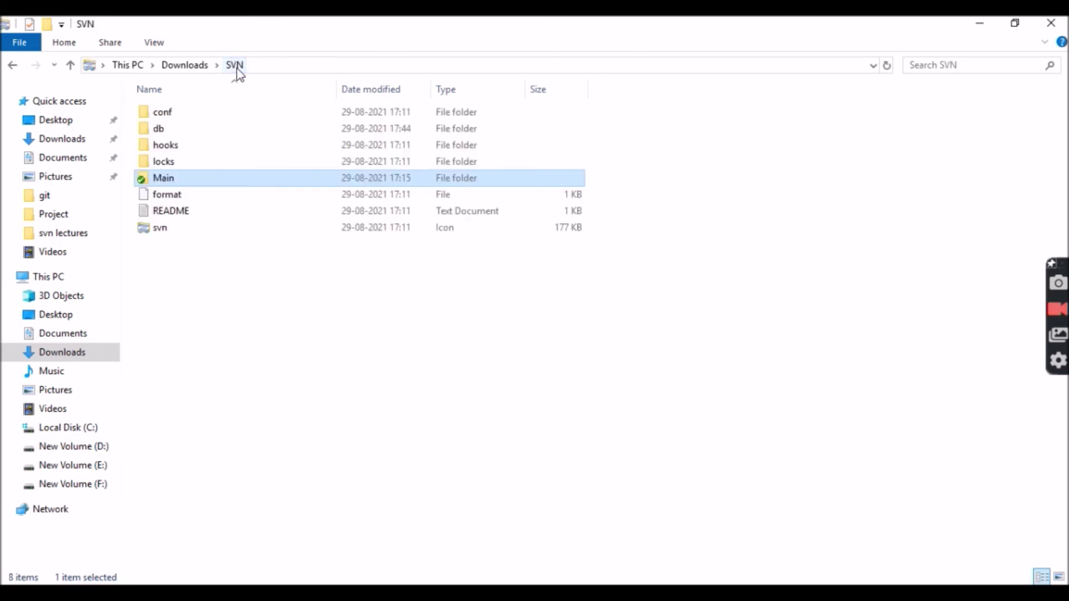